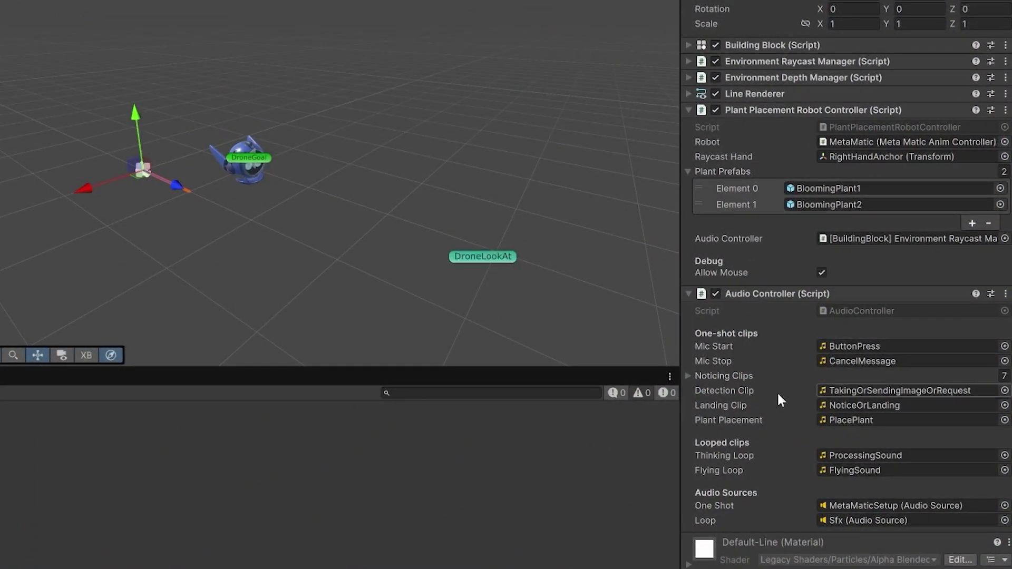
Expand the list of noticing clips in the Audio Controller component.
{"action": "left_click", "coordinate": [700, 376]}
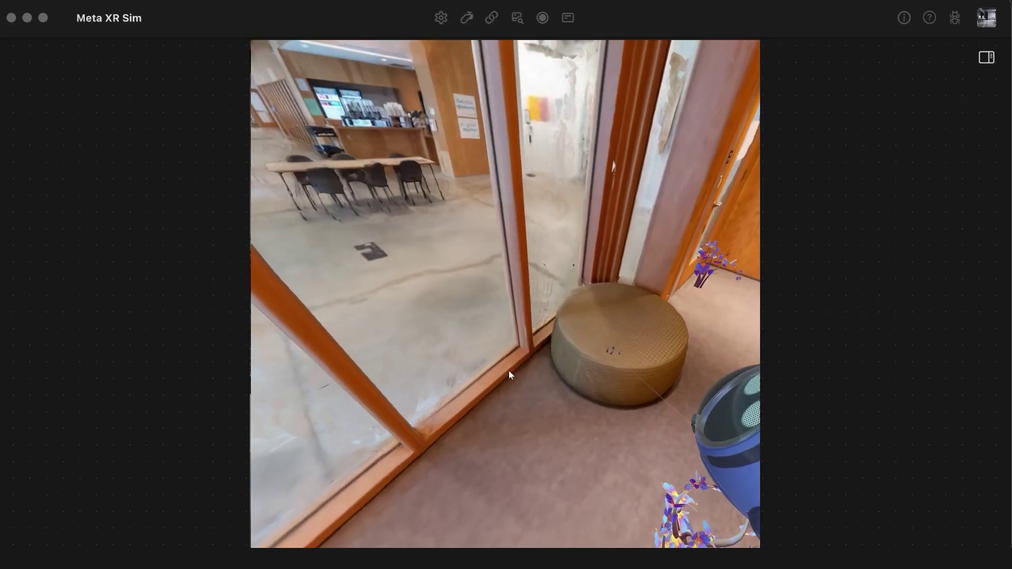
Place a blooming plant on the round ottoman in the Meta XR Sim room and look around it.
{"action": "left_click", "coordinate": [532, 363]}
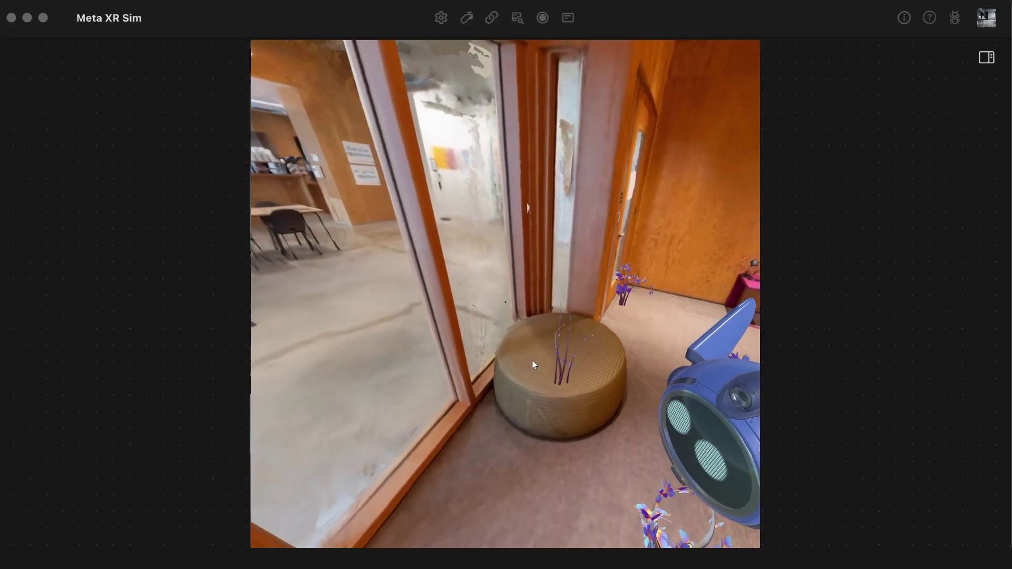
{"action": "mouse_move", "coordinate": [532, 361]}
{"action": "right_mouse_down"}
{"action": "mouse_move", "coordinate": [566, 352]}
{"action": "mouse_move", "coordinate": [547, 362]}
{"action": "mouse_move", "coordinate": [536, 349]}
{"action": "right_mouse_up"}
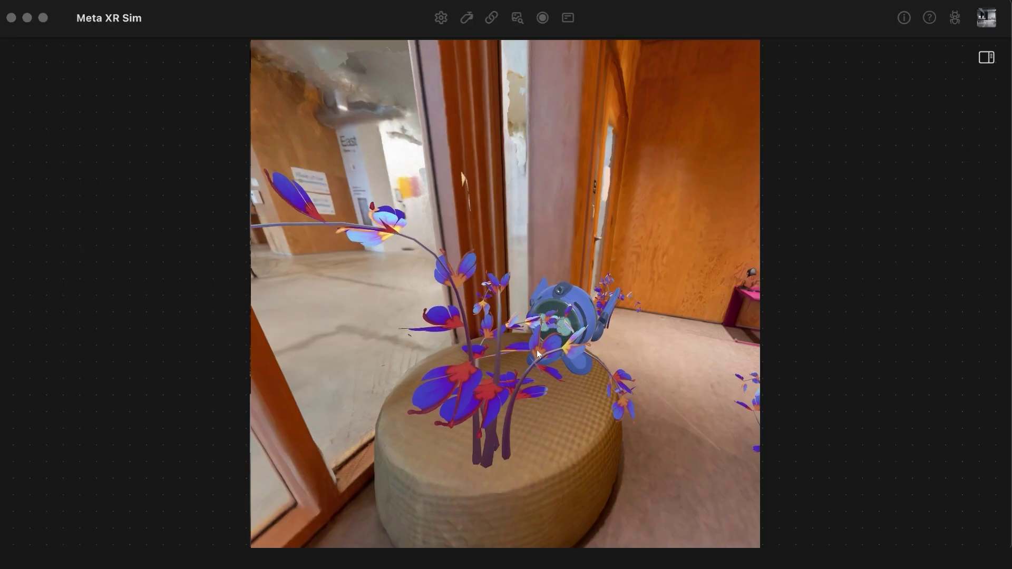
{"action": "right_click_drag", "start_coordinate": [537, 353], "coordinate": [560, 350]}
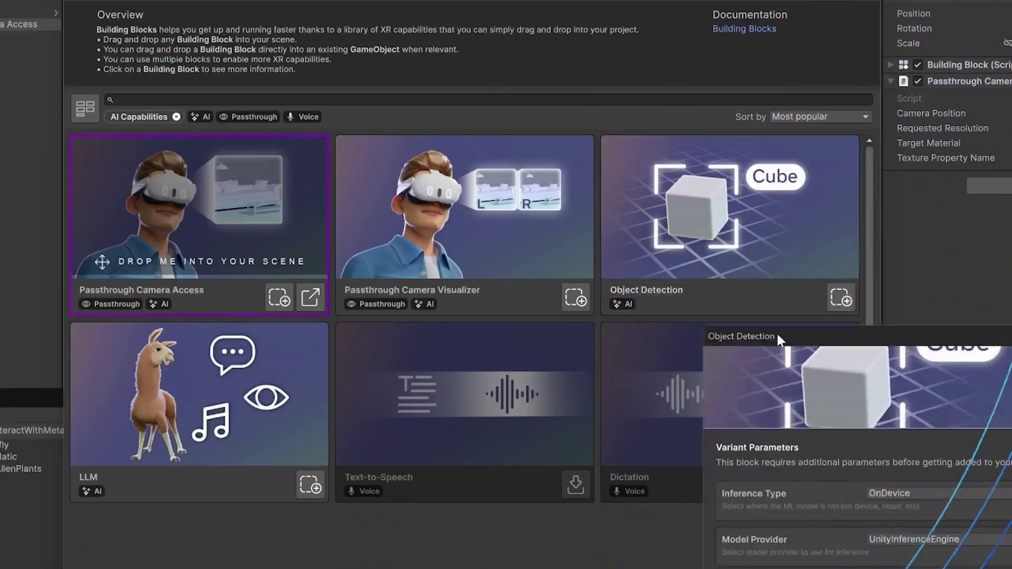
Set the Object Detection block's inference type to Cloud and open its model provider choices.
{"action": "left_click_drag", "start_coordinate": [777, 334], "coordinate": [363, 108]}
{"action": "left_click", "coordinate": [490, 268]}
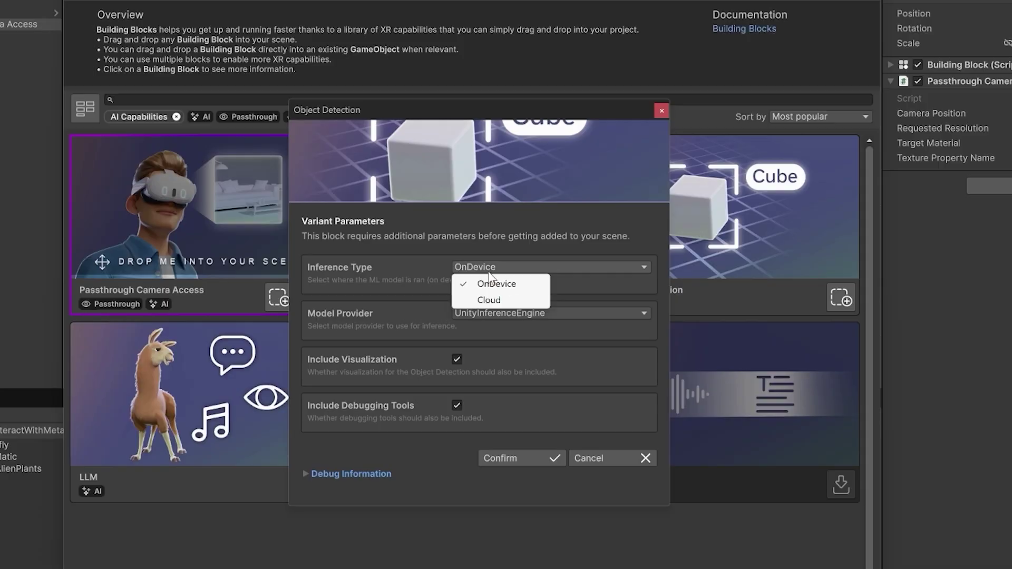
{"action": "left_click", "coordinate": [505, 299]}
{"action": "left_click", "coordinate": [544, 312]}
{"action": "mouse_move", "coordinate": [545, 332]}
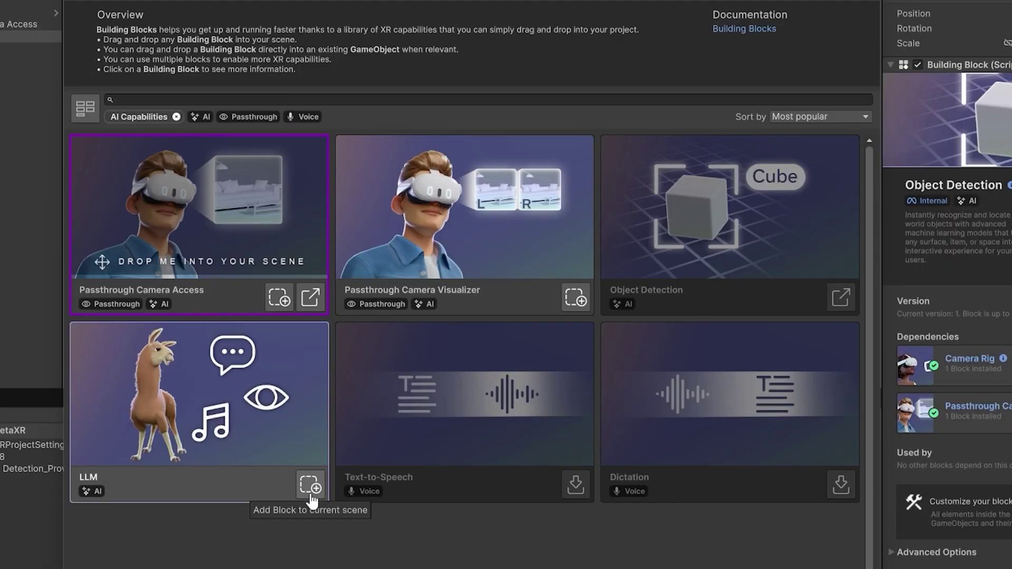
Start adding the LLM block to the scene with Cloud inference and the HuggingFace meta-llama/Llama-3.1-8B model provider.
{"action": "left_click", "coordinate": [310, 483]}
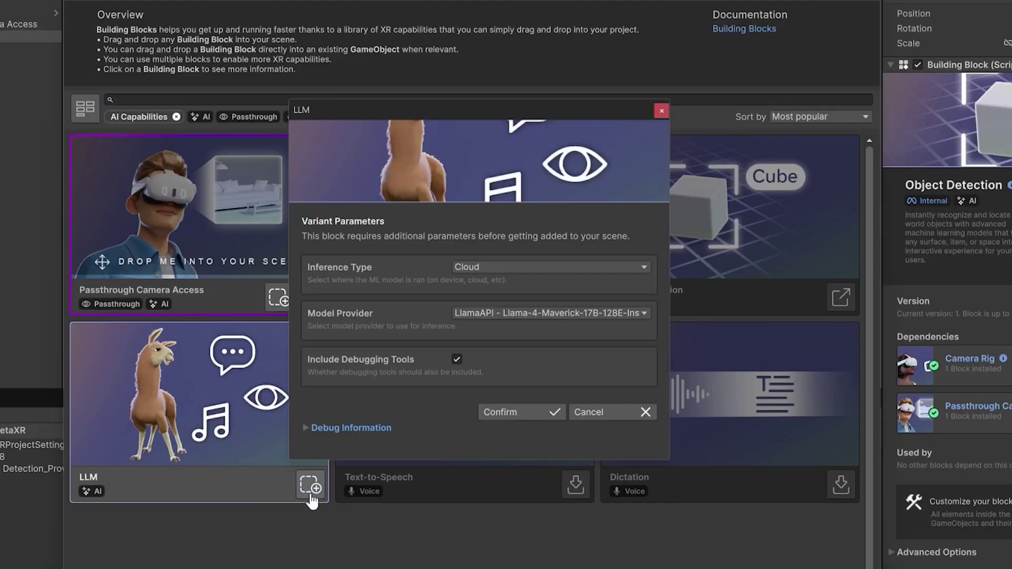
{"action": "left_click", "coordinate": [527, 312]}
{"action": "left_click", "coordinate": [506, 267]}
{"action": "left_click", "coordinate": [505, 284]}
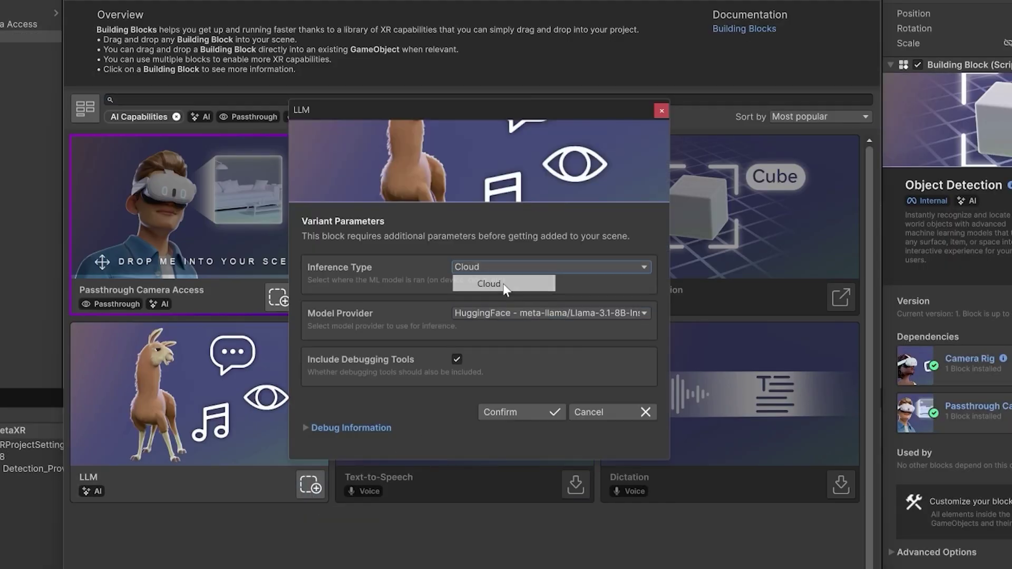
{"action": "left_click", "coordinate": [498, 317]}
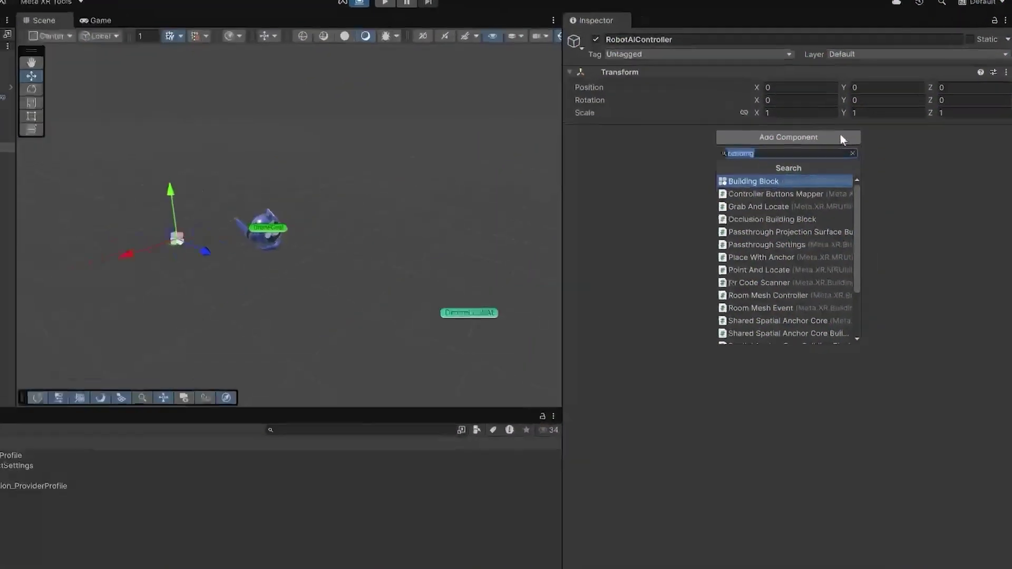
Add the Robot Ai Controller script as a component of the RobotAIController object.
{"action": "type", "text": "robot"}
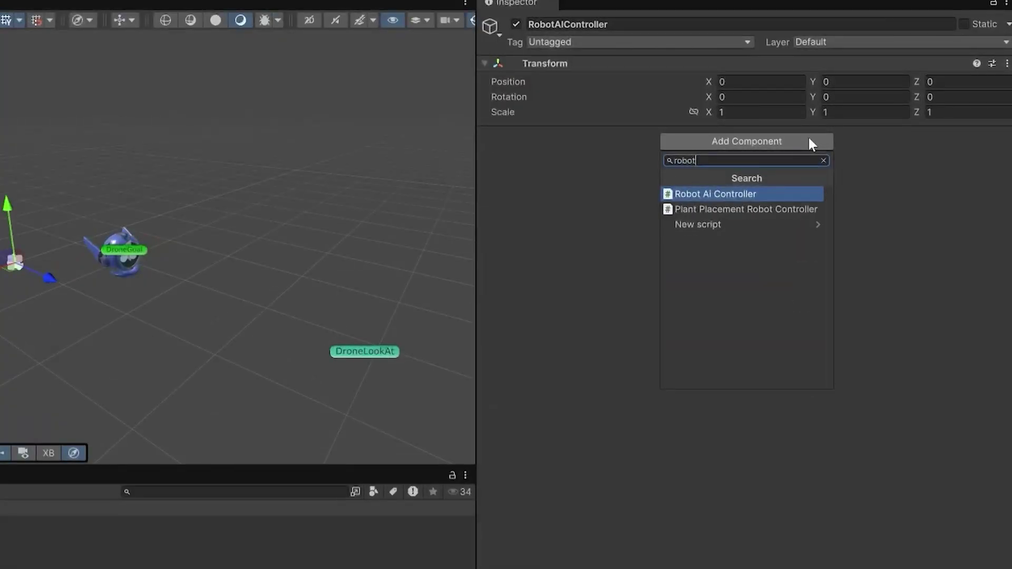
{"action": "key", "text": "Return"}
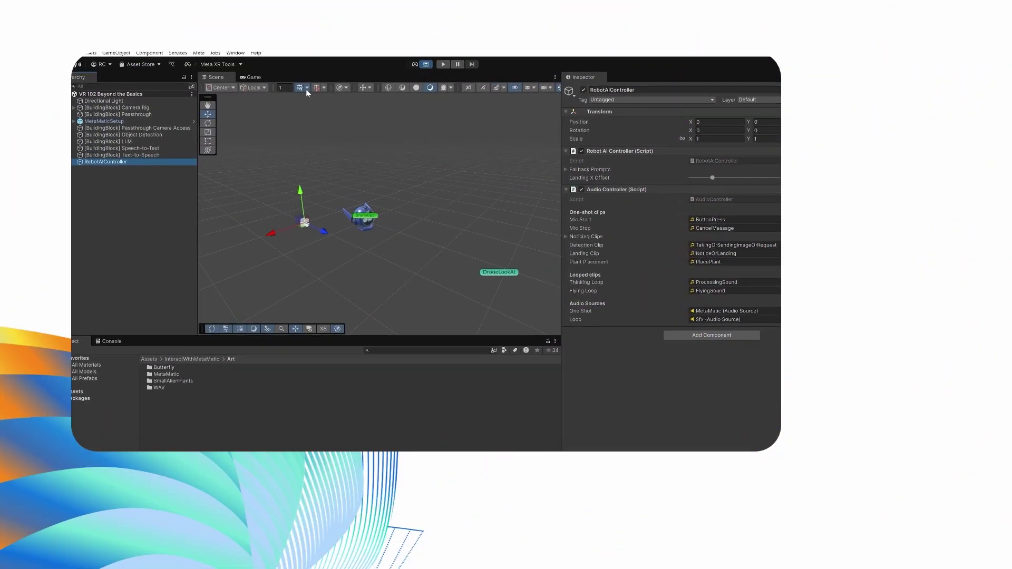
Enable the Immersive Debugger for the project through its Meta XR settings.
{"action": "left_click", "coordinate": [246, 63]}
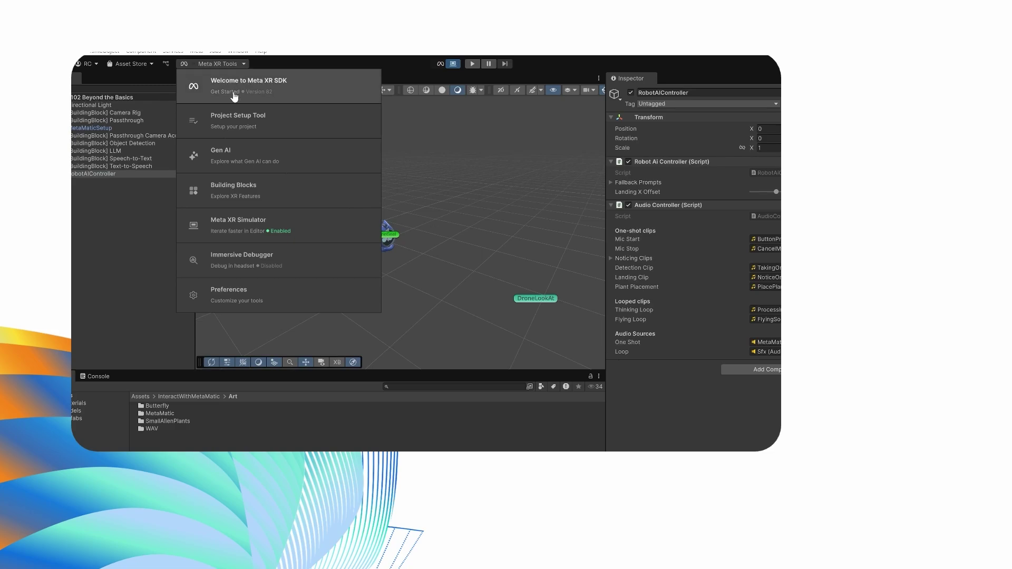
{"action": "left_click", "coordinate": [255, 257]}
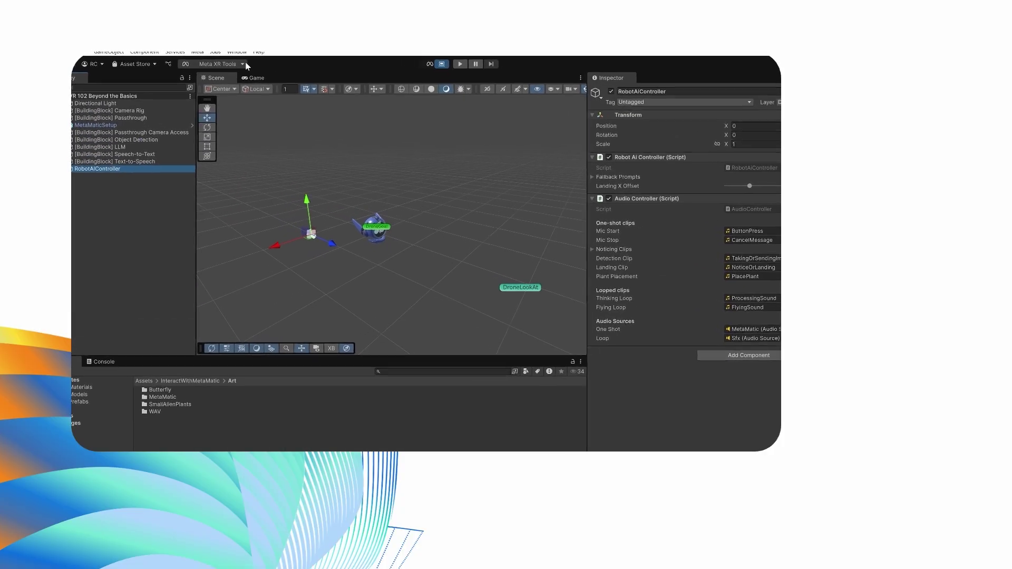
{"action": "left_click", "coordinate": [246, 63]}
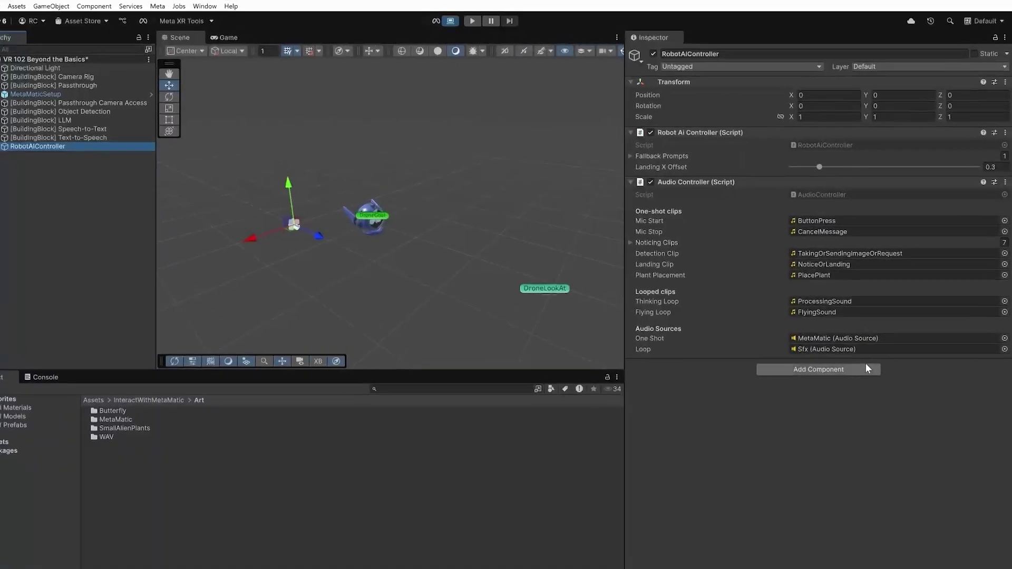
Add a Debug Inspector component to the RobotAIController object.
{"action": "left_click", "coordinate": [854, 358]}
{"action": "type", "text": "debug ins"}
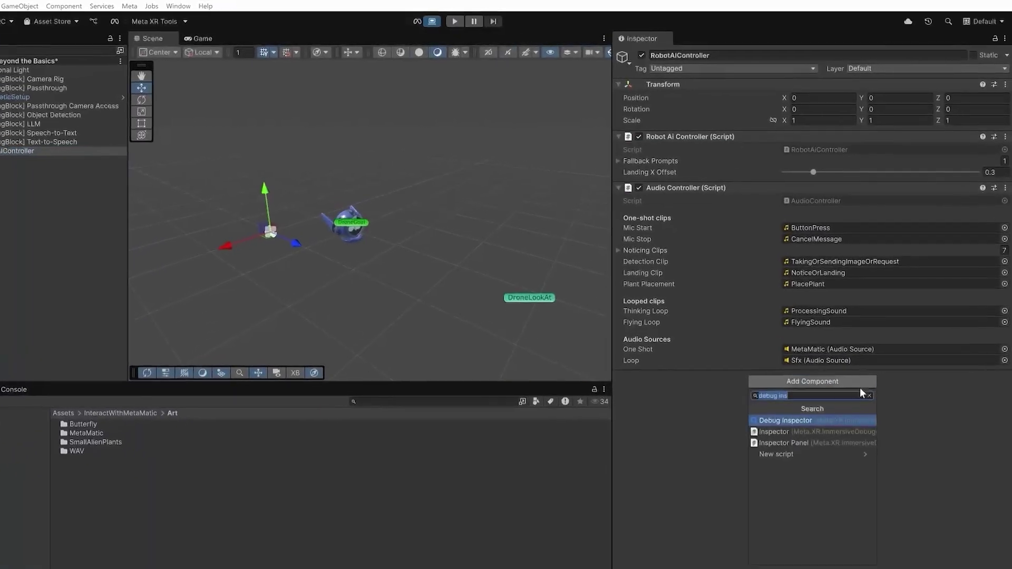
{"action": "left_click", "coordinate": [812, 430]}
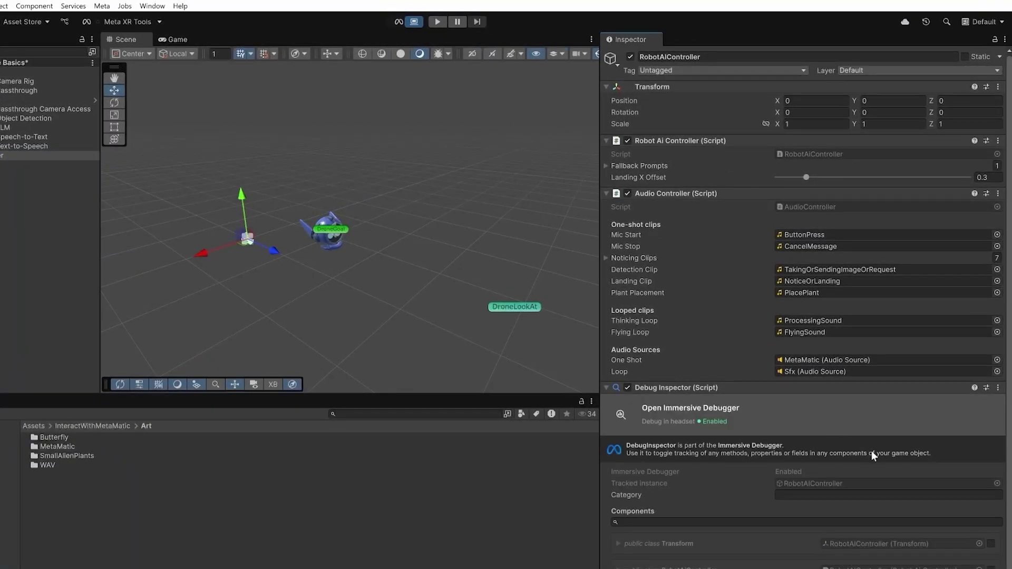
Set the RobotAIController's debug category to "Robot AI" and track the StartVoiceInput method of its RobotAiController class.
{"action": "scroll", "coordinate": [880, 458], "scroll_direction": "down", "scroll_amount": 1}
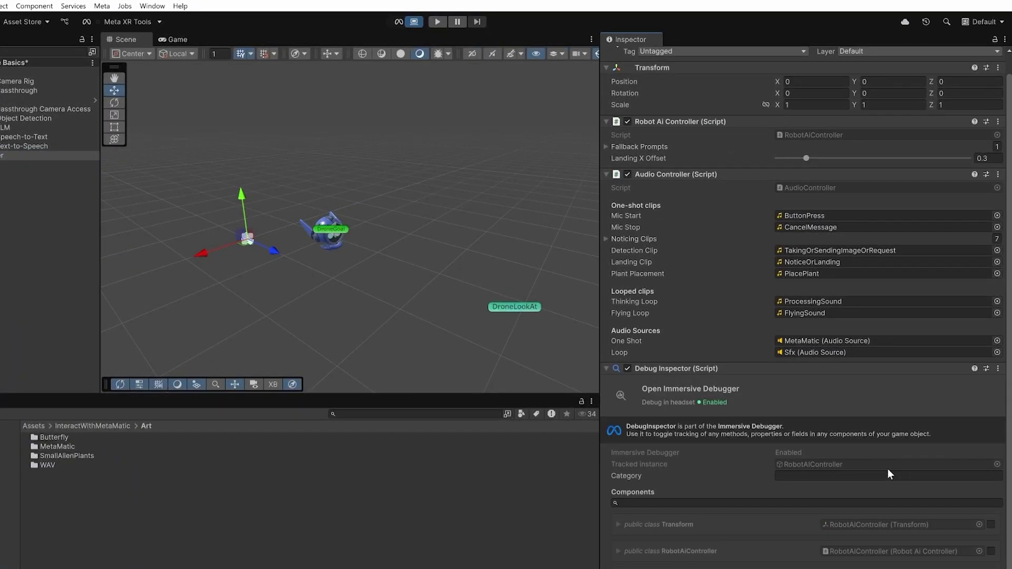
{"action": "left_click", "coordinate": [619, 551]}
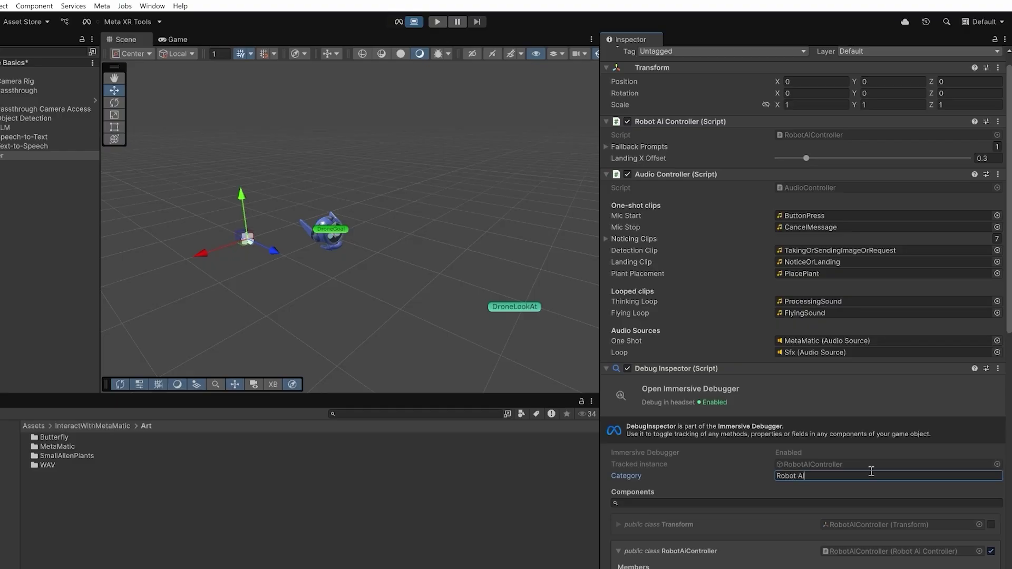
{"action": "scroll", "coordinate": [871, 471], "scroll_direction": "down", "scroll_amount": 5}
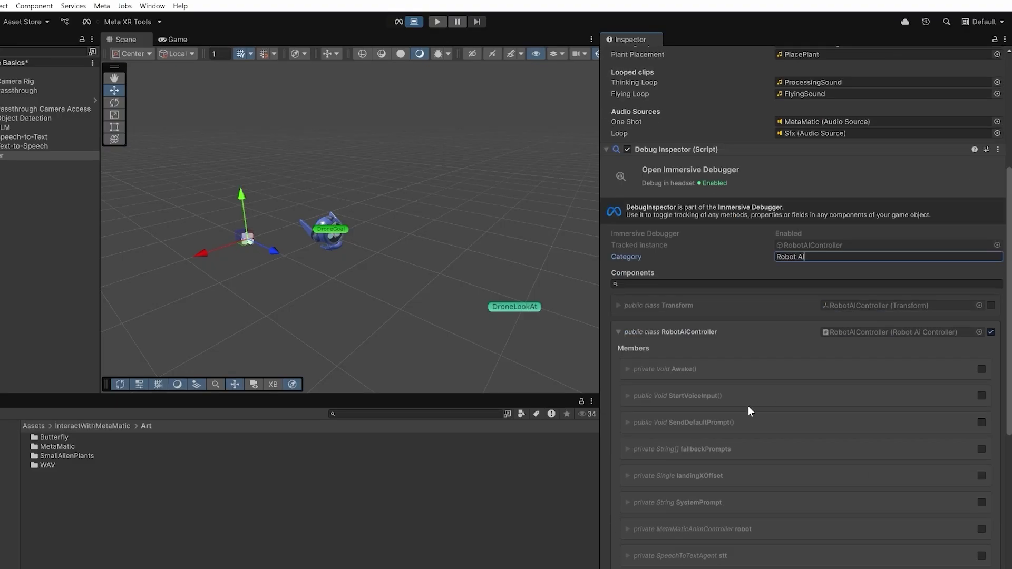
{"action": "scroll", "coordinate": [749, 406], "scroll_direction": "down", "scroll_amount": 3}
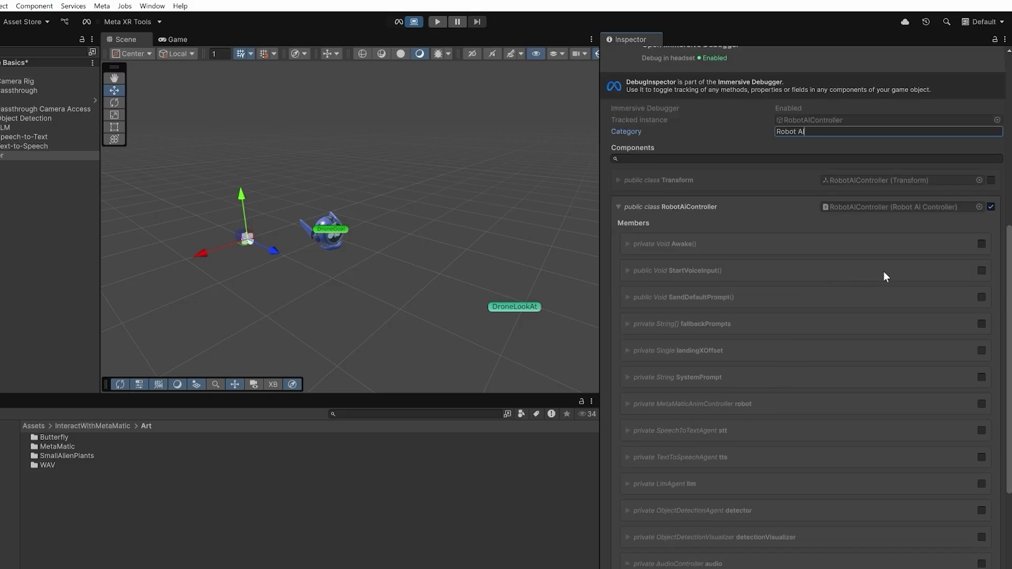
{"action": "left_click", "coordinate": [982, 270]}
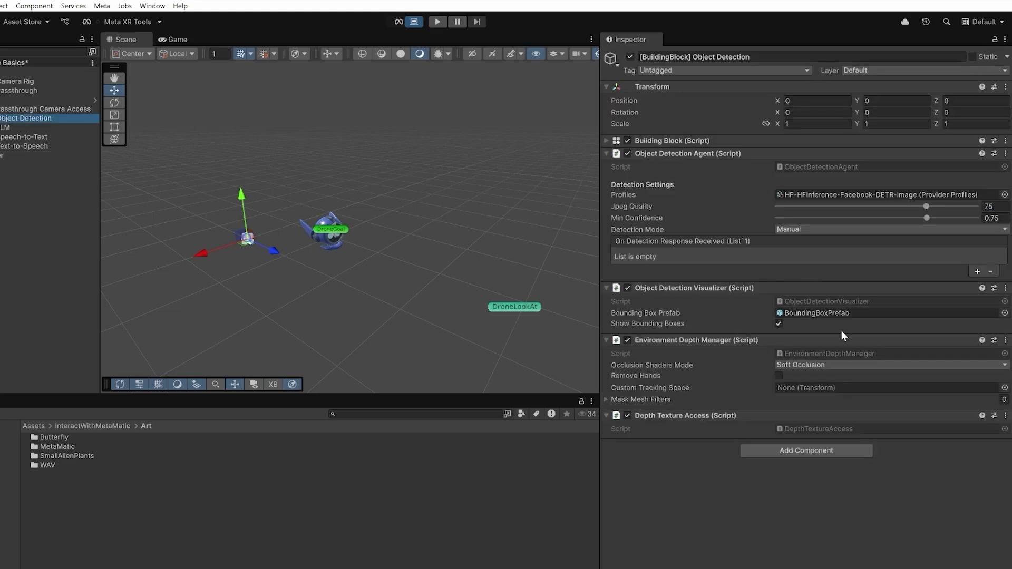
Add a Debug Inspector to the Object Detection building block and set its category to "Robot AI".
{"action": "left_click", "coordinate": [792, 448]}
{"action": "left_click", "coordinate": [797, 490]}
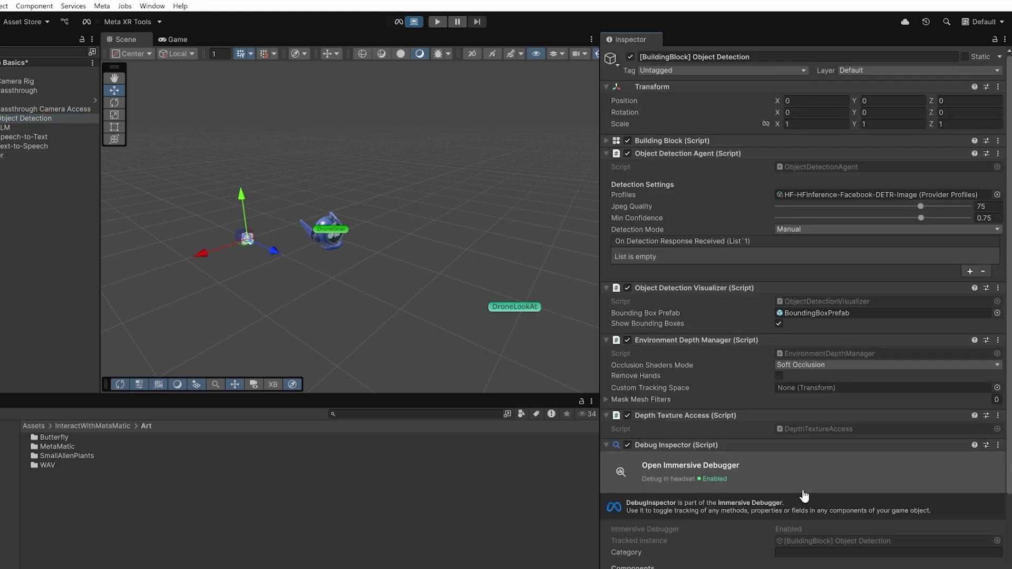
{"action": "type", "text": "Robot AI"}
Enable debug tracking of the ObjectDetectionVisualizer class and its public ShowBoundingBoxes member.
{"action": "scroll", "coordinate": [875, 449], "scroll_direction": "down", "scroll_amount": 5}
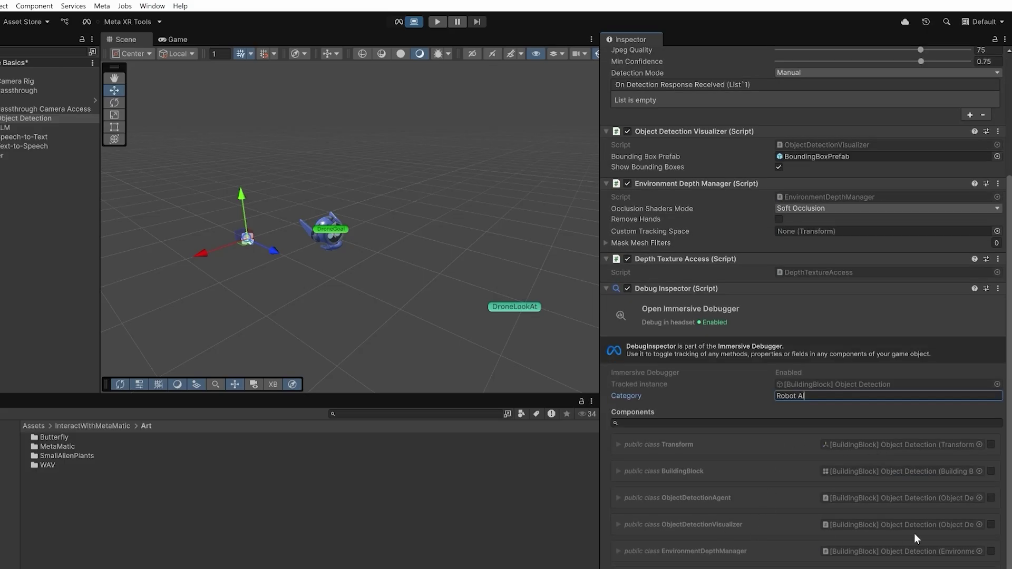
{"action": "left_click", "coordinate": [990, 525]}
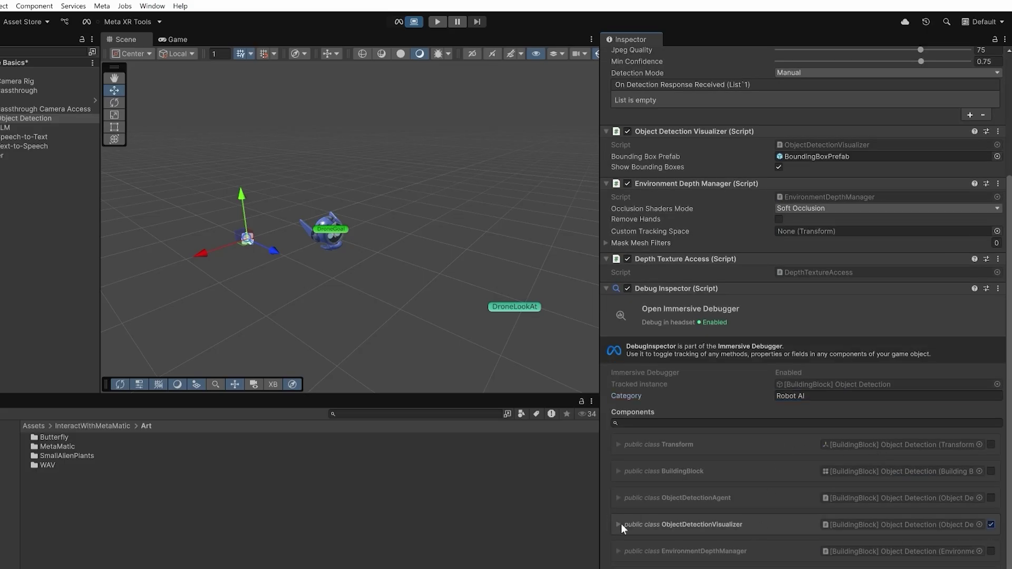
{"action": "left_click", "coordinate": [620, 524]}
{"action": "scroll", "coordinate": [722, 494], "scroll_direction": "down", "scroll_amount": 5}
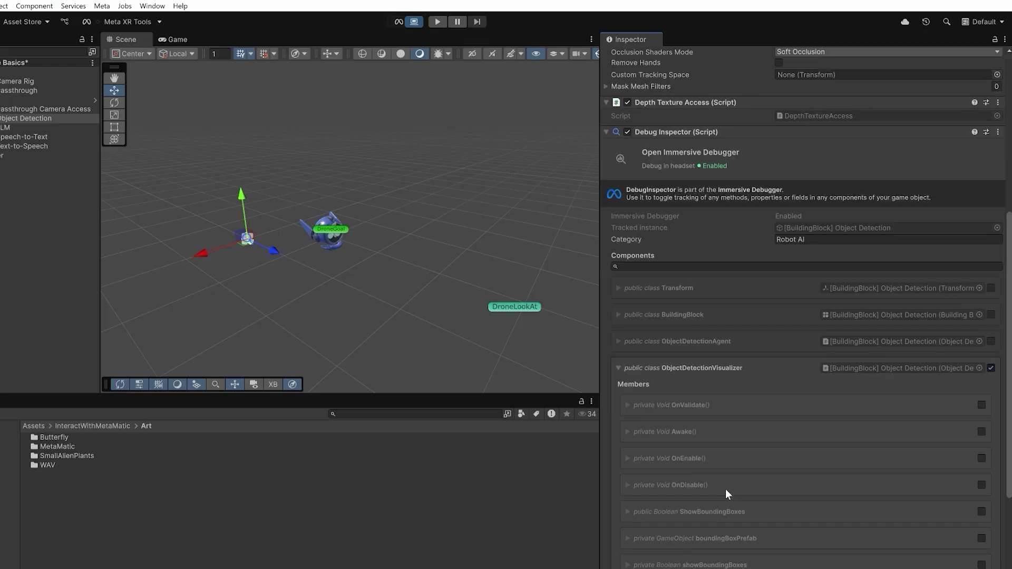
{"action": "left_click", "coordinate": [982, 512]}
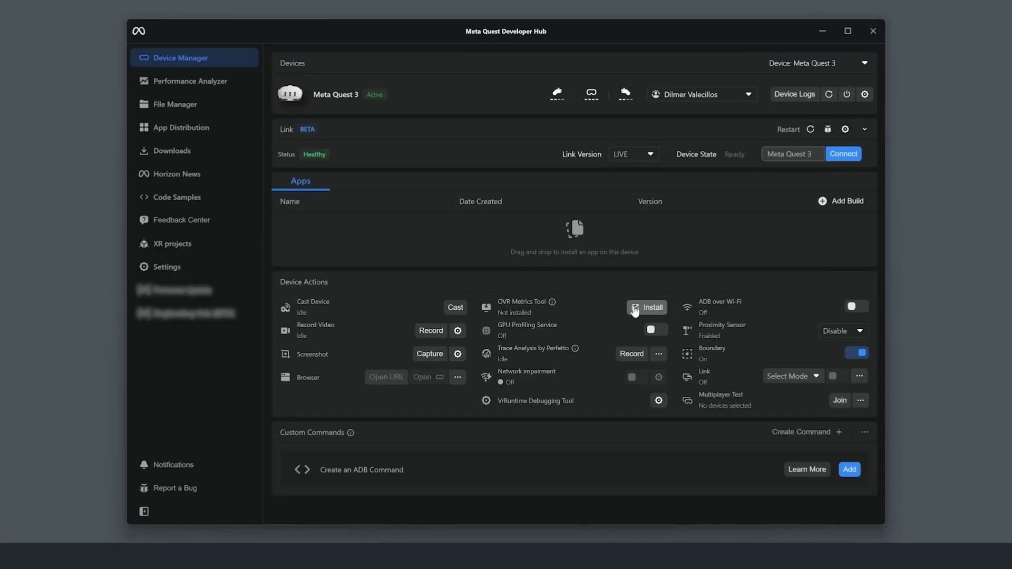
In Meta Quest Developer Hub, install the OVR Metrics Tool from its store page for the headset.
{"action": "left_click", "coordinate": [635, 309]}
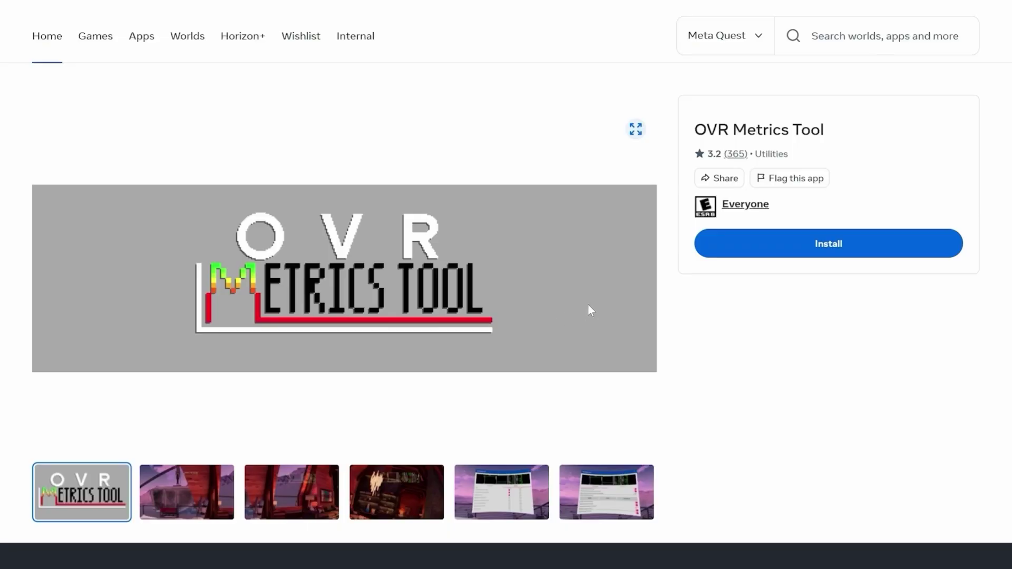
{"action": "left_click", "coordinate": [731, 250]}
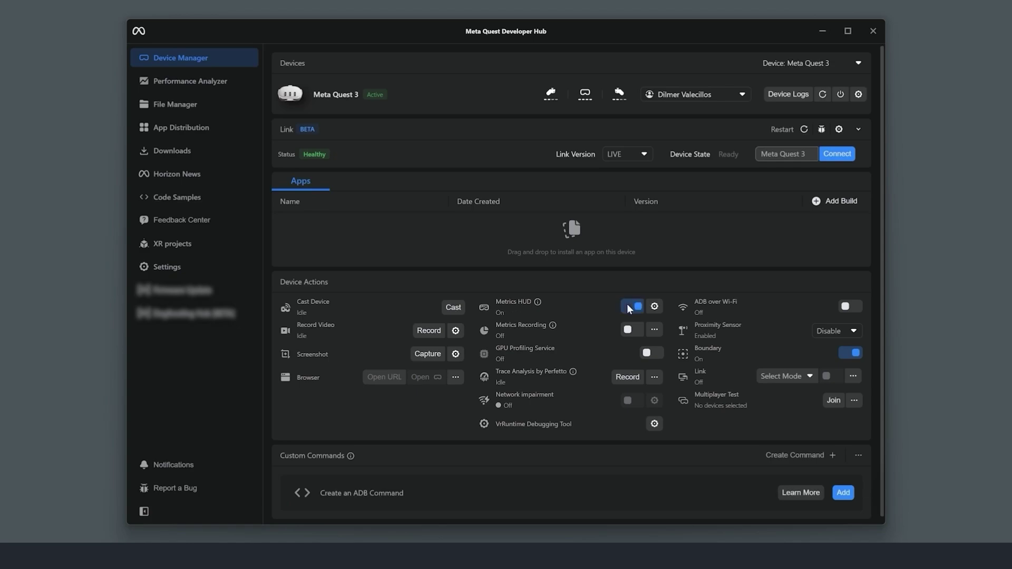
Apply the Basic quick-enabled stats preset in the Metrics HUD settings.
{"action": "left_click", "coordinate": [653, 308]}
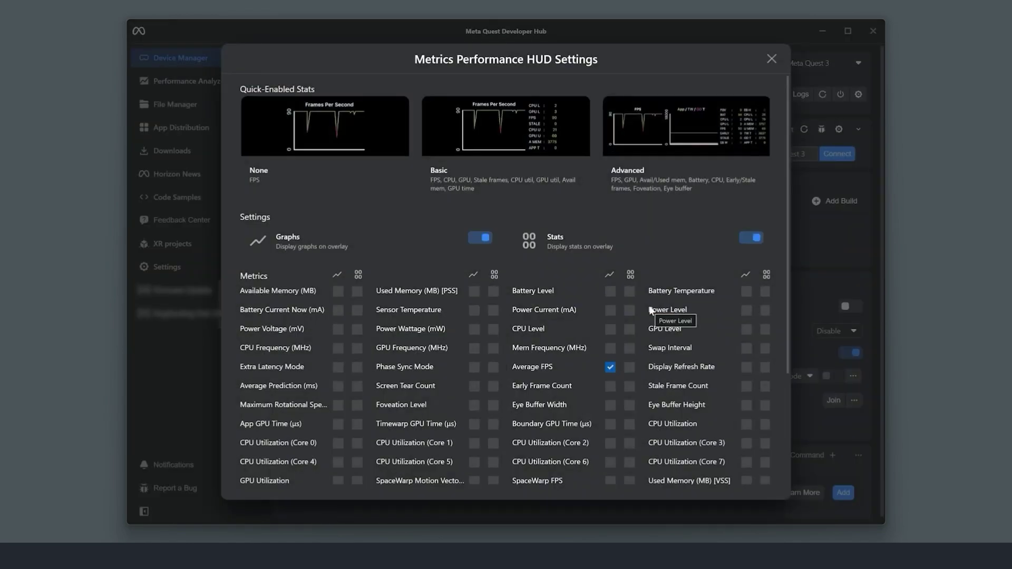
{"action": "left_click", "coordinate": [577, 169]}
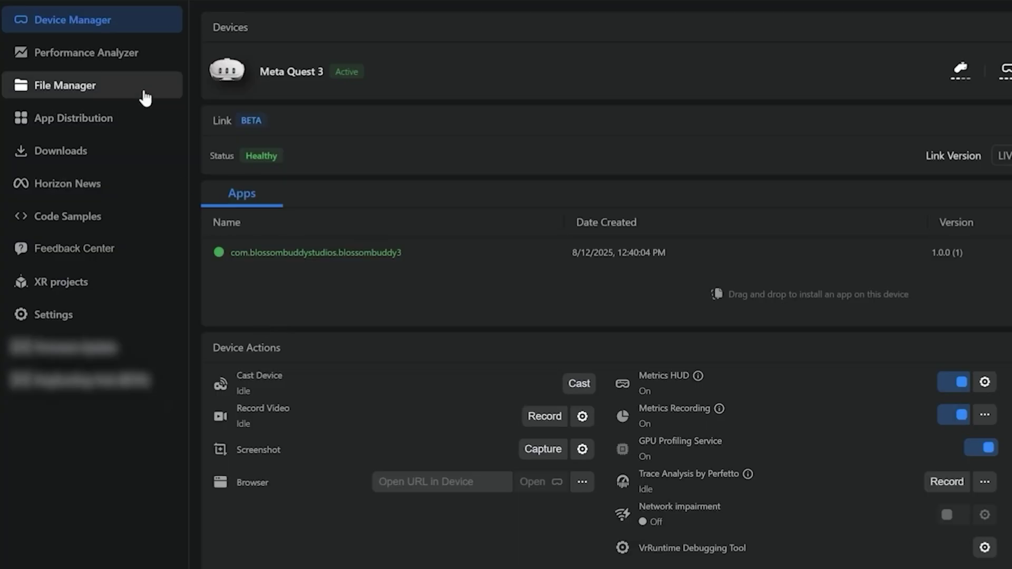
Open the Performance Analyzer for the Meta Quest 3 and start its live metrics.
{"action": "left_click", "coordinate": [130, 58]}
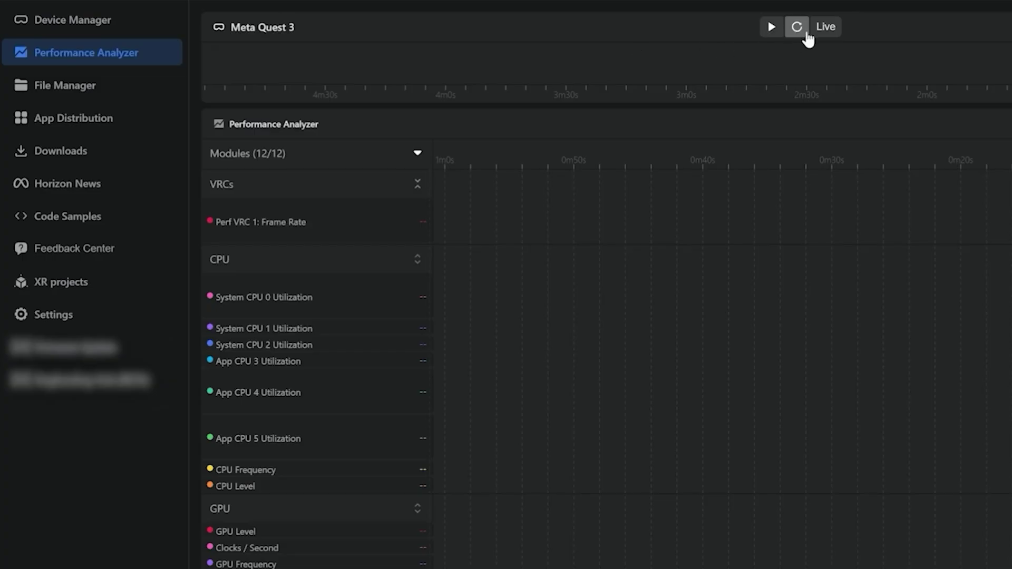
{"action": "left_click", "coordinate": [798, 28]}
Limit the Performance Analyzer modules to VRCs, CPU, GPU and Frame Rate by disabling all the others.
{"action": "left_click", "coordinate": [409, 154]}
{"action": "left_click", "coordinate": [223, 280]}
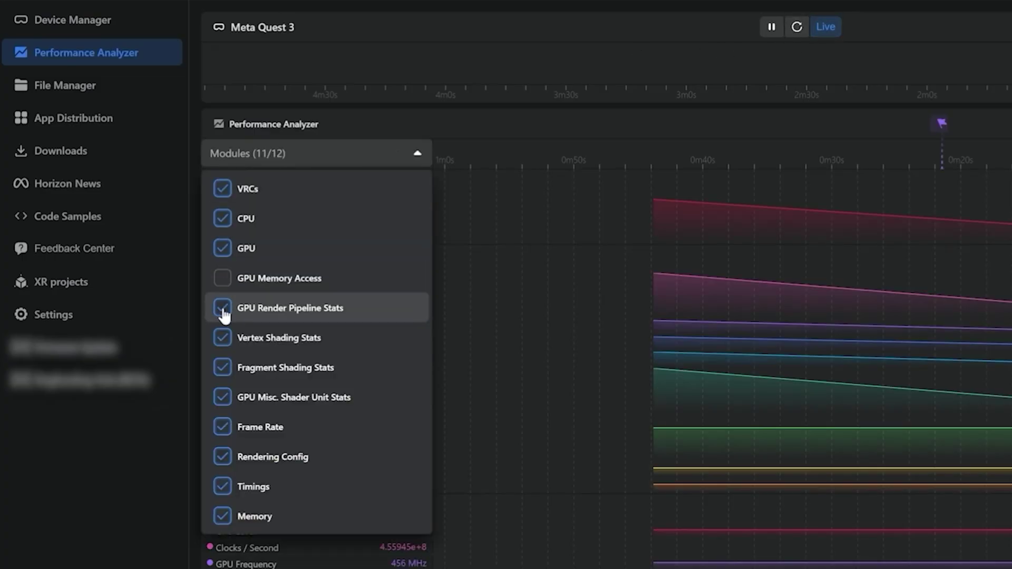
{"action": "left_click", "coordinate": [224, 309]}
{"action": "left_click", "coordinate": [223, 339]}
{"action": "left_click", "coordinate": [223, 369]}
{"action": "left_click", "coordinate": [223, 398]}
{"action": "left_click", "coordinate": [223, 456]}
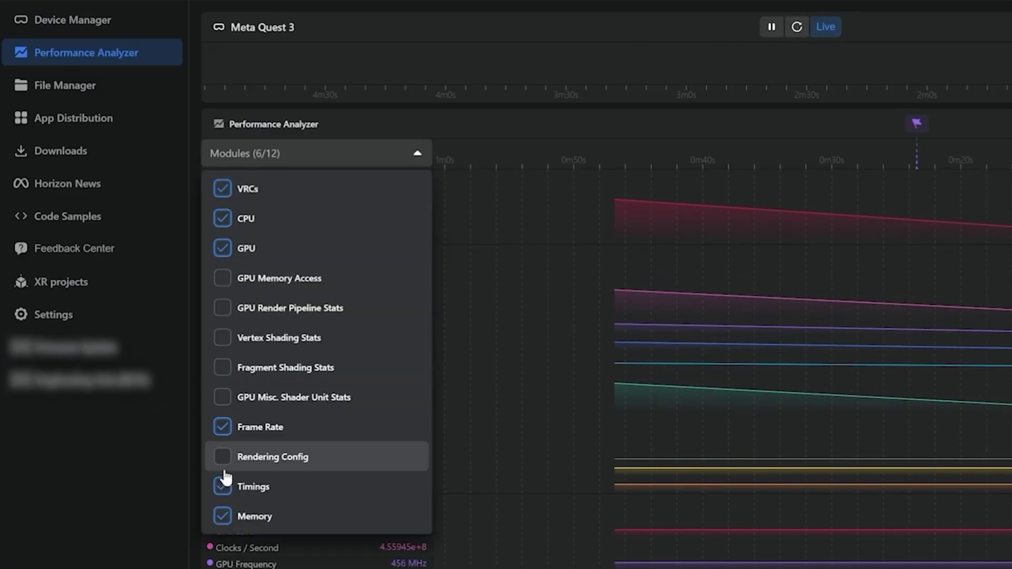
{"action": "left_click", "coordinate": [223, 486]}
{"action": "left_click", "coordinate": [222, 516]}
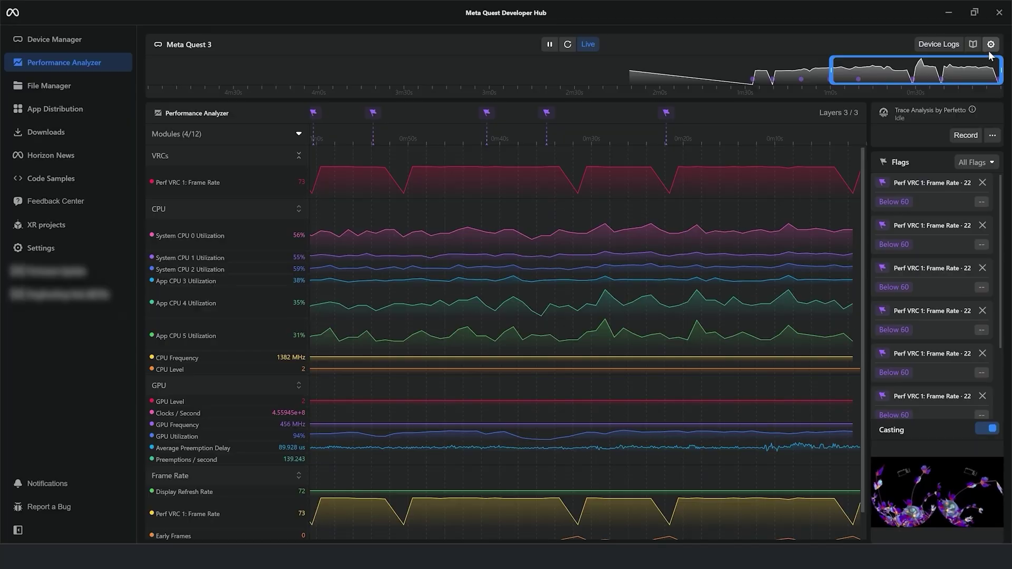
Open the Performance Analyzer's flag settings and review the VRC and custom flag rules.
{"action": "left_click", "coordinate": [990, 45]}
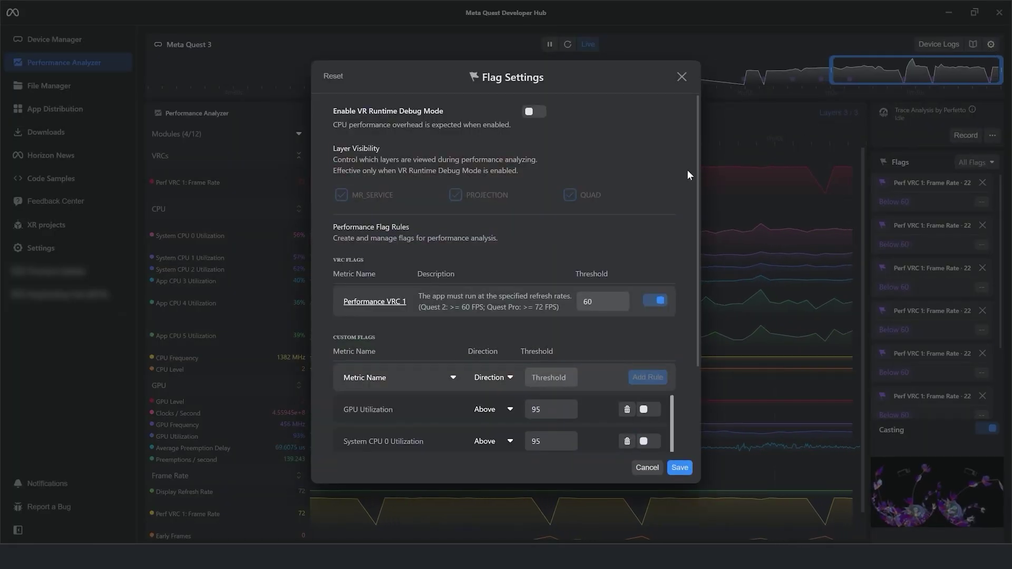
{"action": "scroll", "coordinate": [687, 169], "scroll_direction": "down", "scroll_amount": 2}
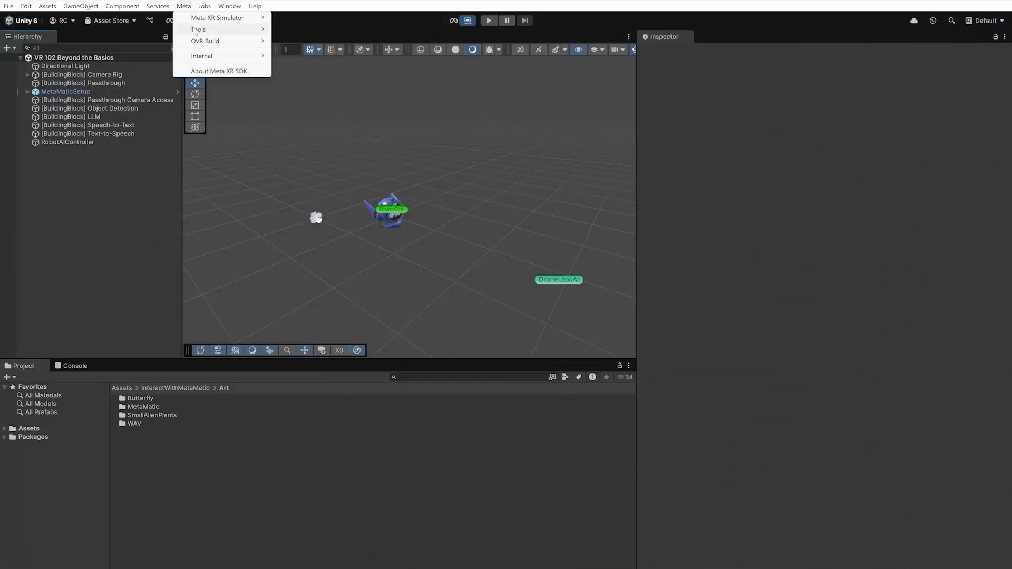
In Unity, create a store-compatible AndroidManifest.xml with the Meta tools, replacing the existing manifest.
{"action": "mouse_move", "coordinate": [196, 31]}
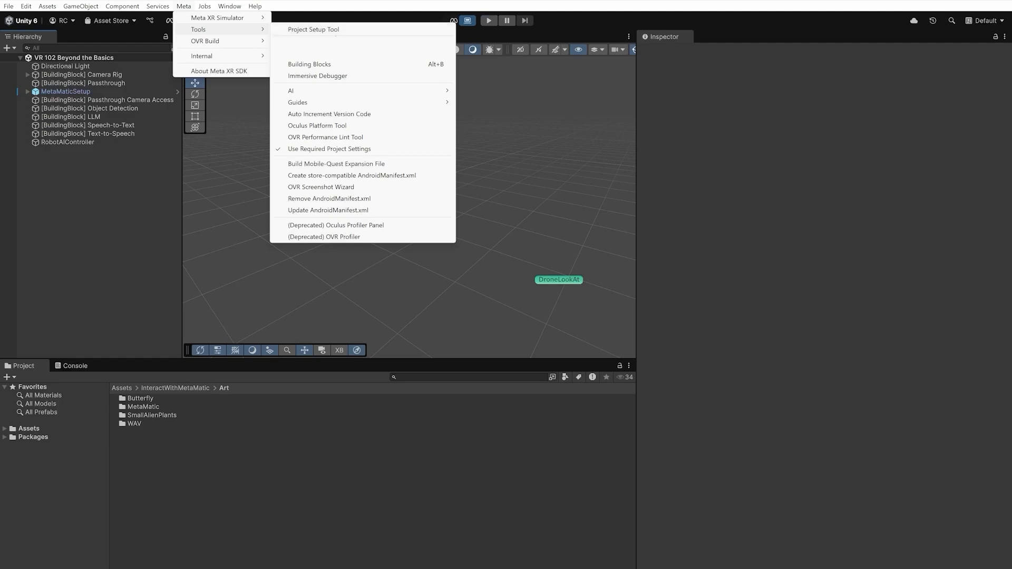
{"action": "left_click", "coordinate": [340, 177]}
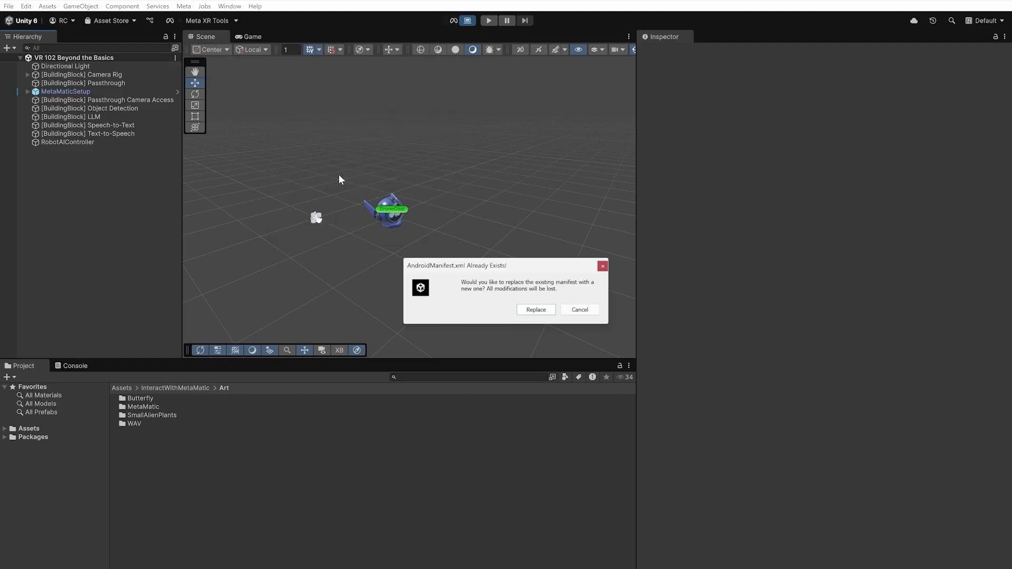
{"action": "left_click", "coordinate": [536, 310]}
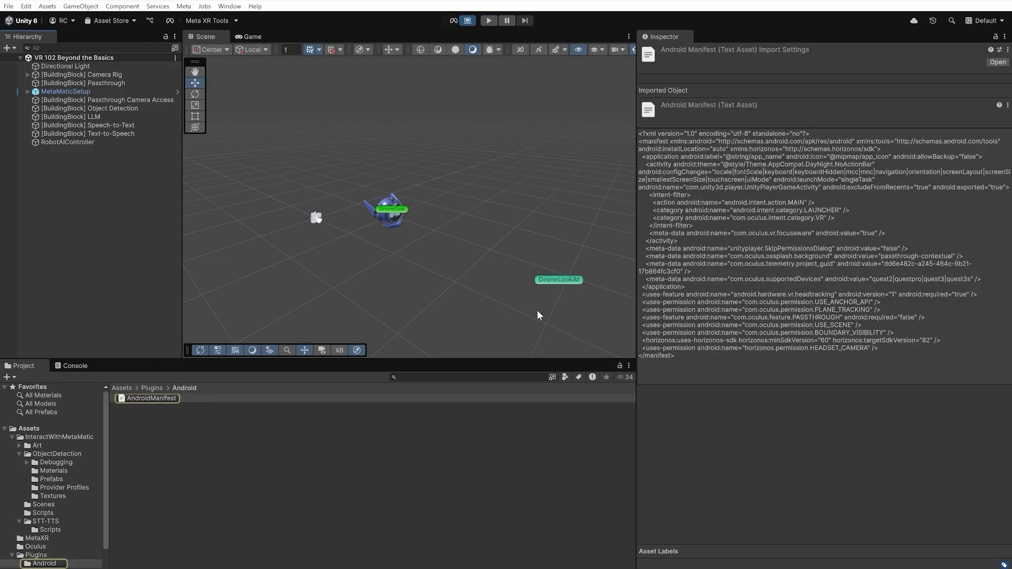
Open the Keystore Manager from the Android publishing settings in the project's Player settings.
{"action": "left_click", "coordinate": [26, 6]}
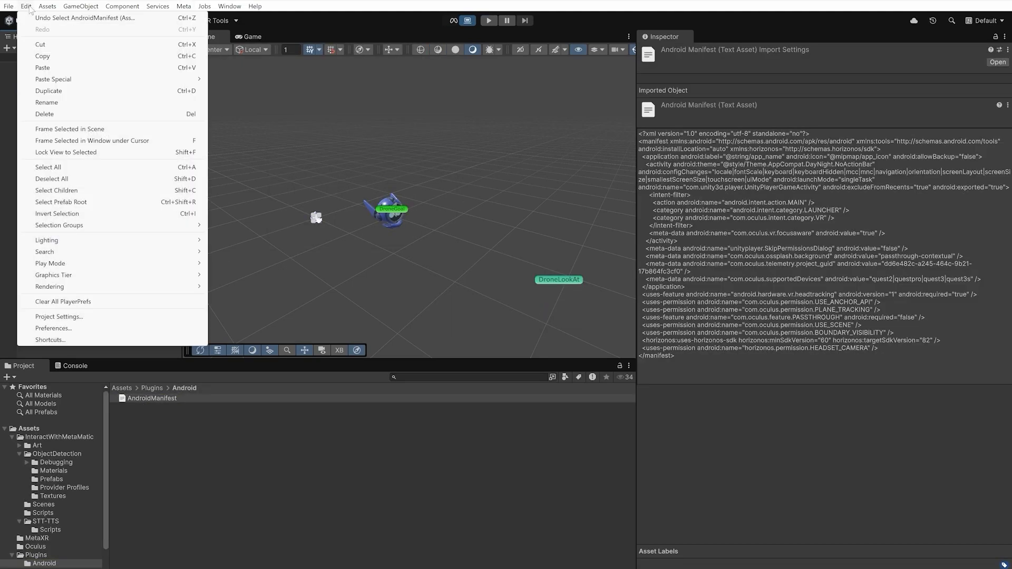
{"action": "left_click", "coordinate": [105, 316]}
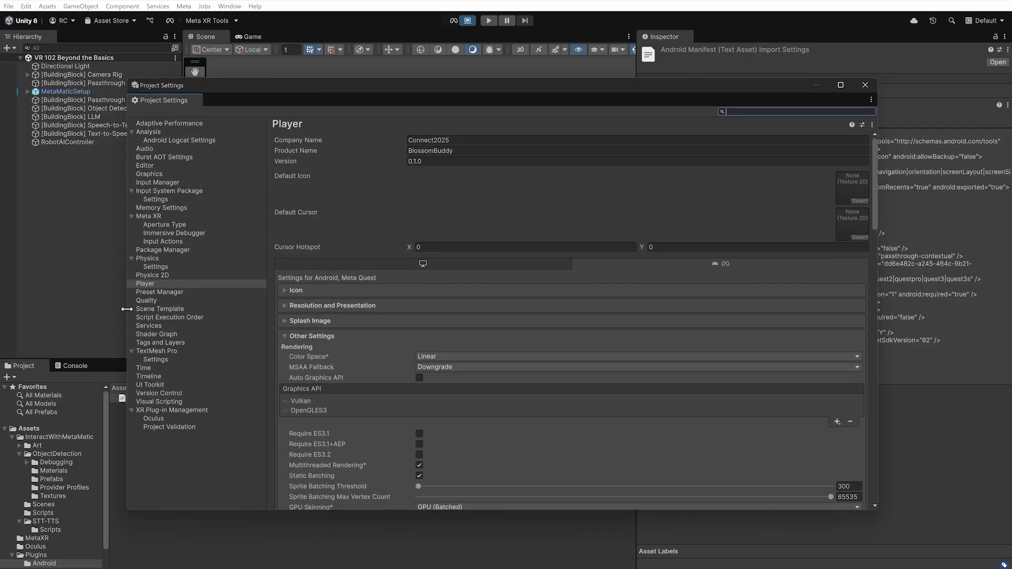
{"action": "left_click", "coordinate": [457, 139]}
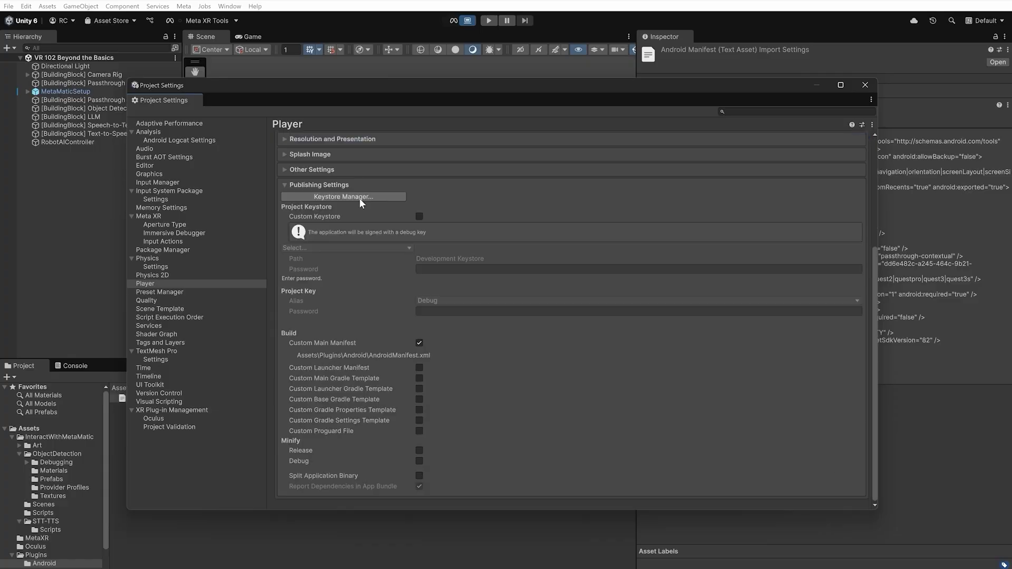
{"action": "left_click", "coordinate": [359, 198]}
Create a new keystore at C:/Projects/blossomBuddy.keystore, entering and confirming the keystore password.
{"action": "left_click_drag", "start_coordinate": [277, 68], "coordinate": [641, 148]}
{"action": "left_click", "coordinate": [489, 174]}
{"action": "mouse_move", "coordinate": [477, 185]}
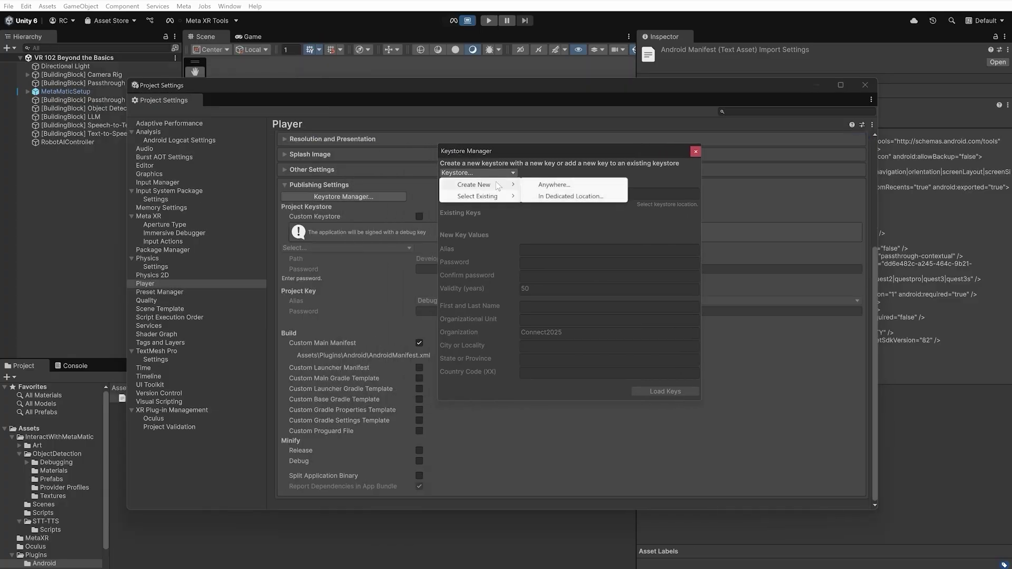
{"action": "left_click", "coordinate": [552, 185]}
{"action": "type", "text": "********"}
{"action": "left_click", "coordinate": [555, 207]}
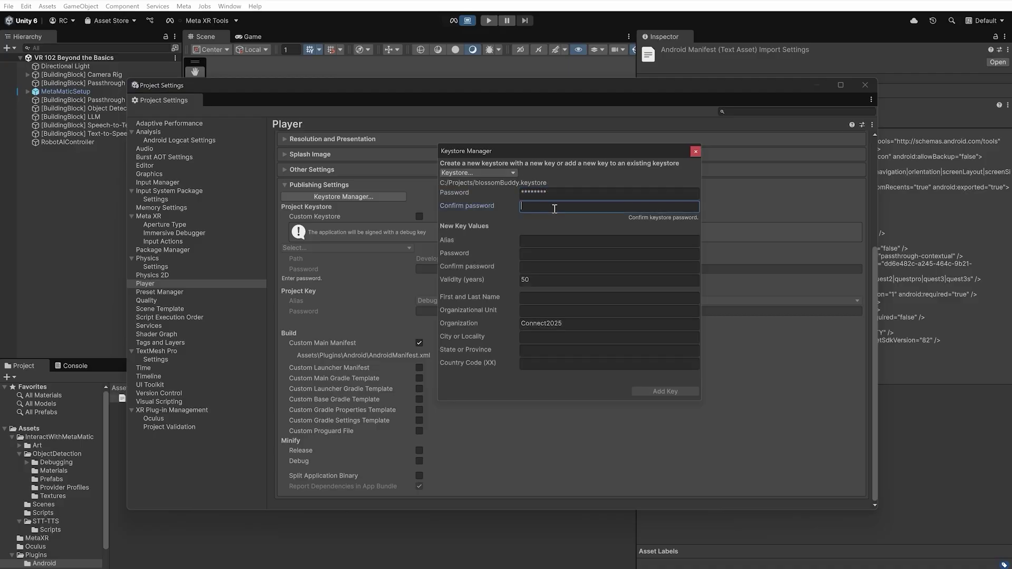
{"action": "type", "text": "********"}
Add a key with alias blossombuddy and a confirmed key password, and use it with the new keystore for project signing.
{"action": "left_click", "coordinate": [554, 241]}
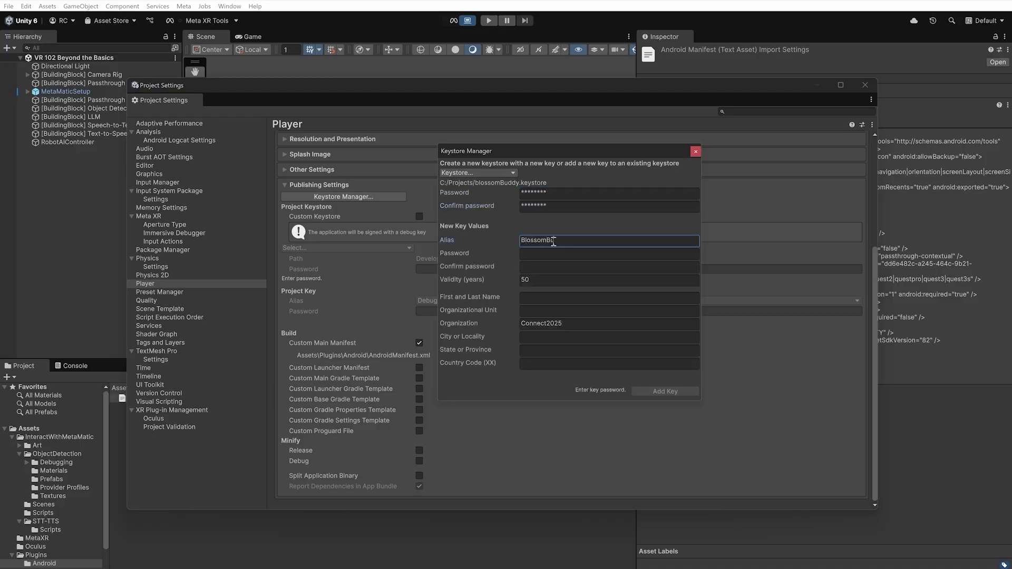
{"action": "left_click", "coordinate": [592, 254]}
{"action": "type", "text": "********"}
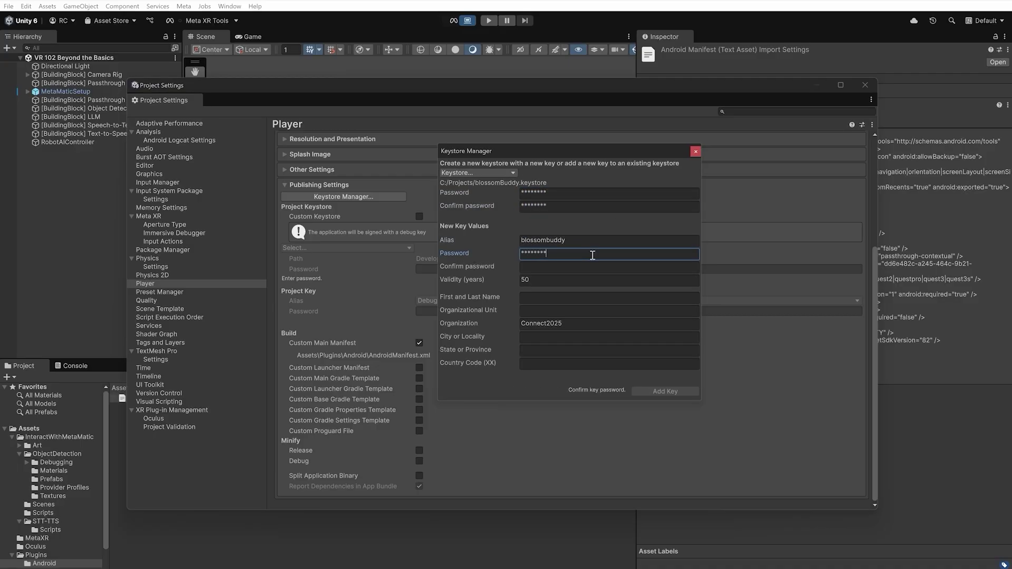
{"action": "left_click", "coordinate": [605, 268]}
{"action": "type", "text": "********"}
{"action": "left_click", "coordinate": [655, 390]}
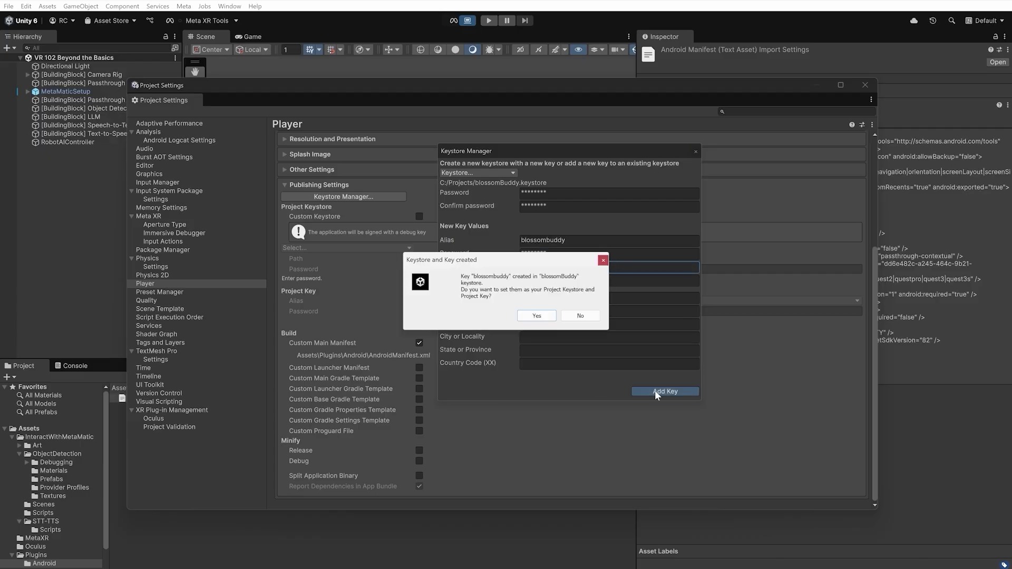
{"action": "left_click", "coordinate": [537, 315]}
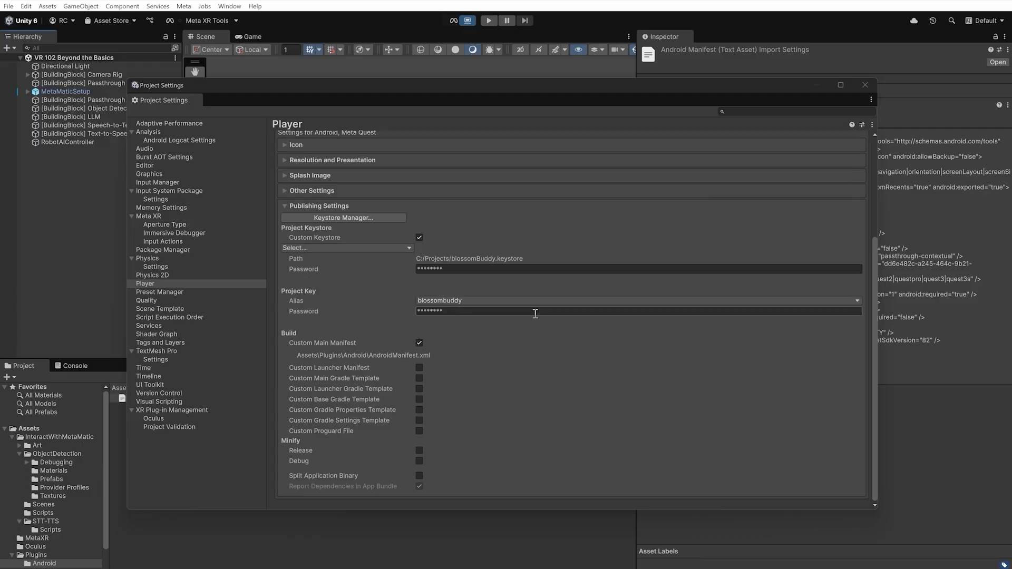
{"action": "left_click", "coordinate": [865, 85]}
Add the open scene VR 102 Beyond the Basics to the scene list in Build Profiles.
{"action": "left_click", "coordinate": [9, 6]}
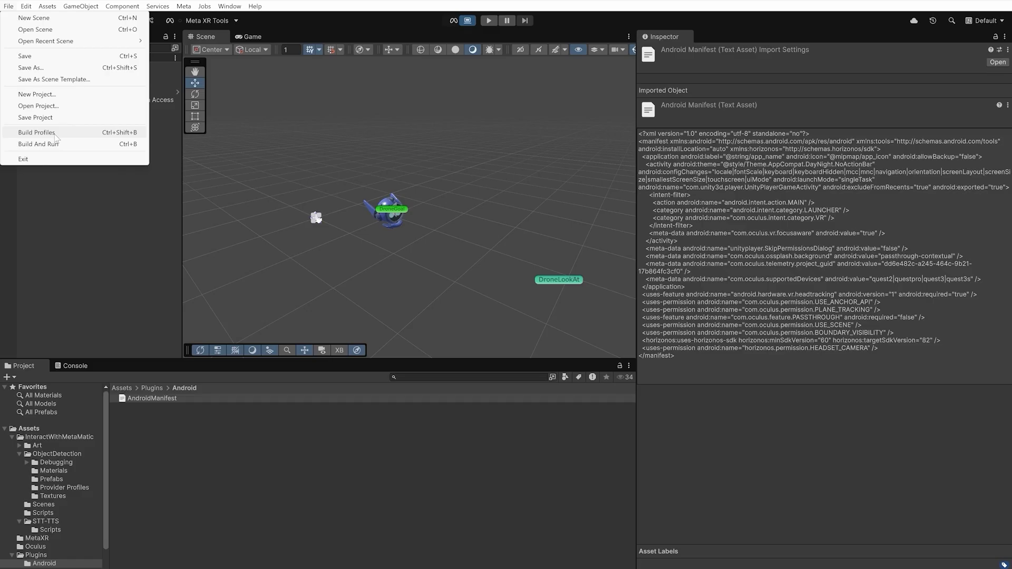
{"action": "left_click", "coordinate": [37, 132]}
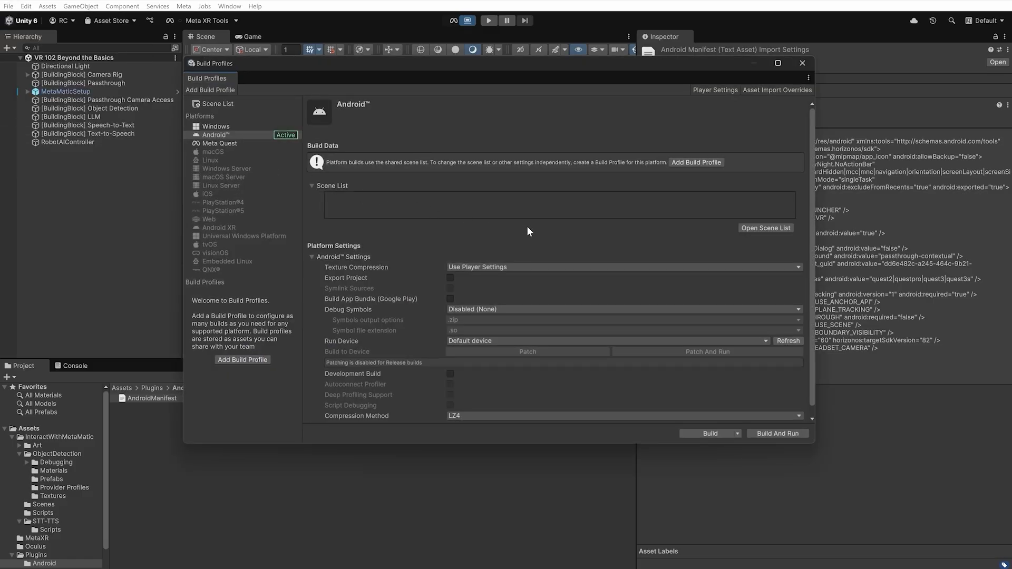
{"action": "left_click", "coordinate": [758, 229]}
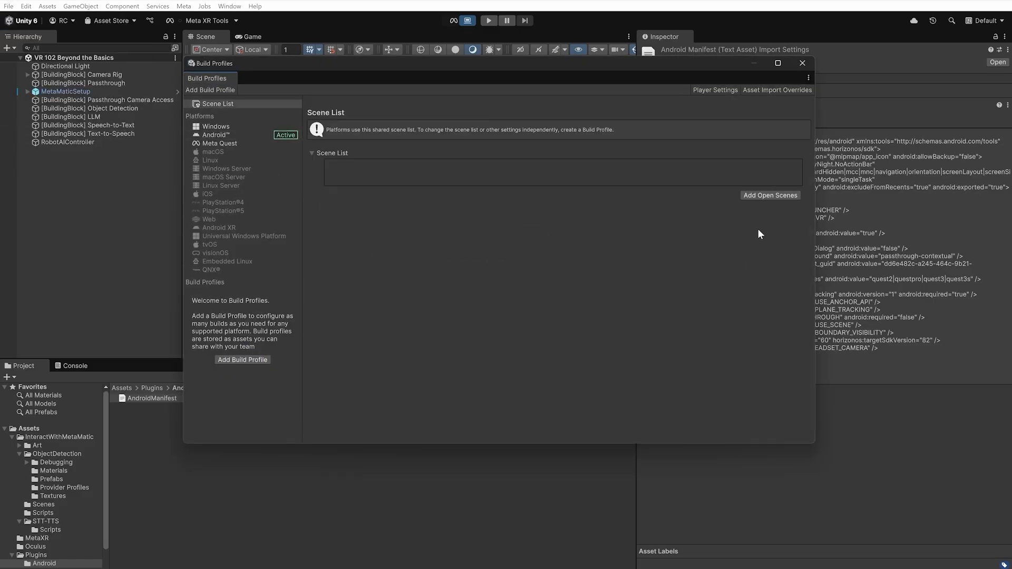
{"action": "left_click", "coordinate": [768, 197]}
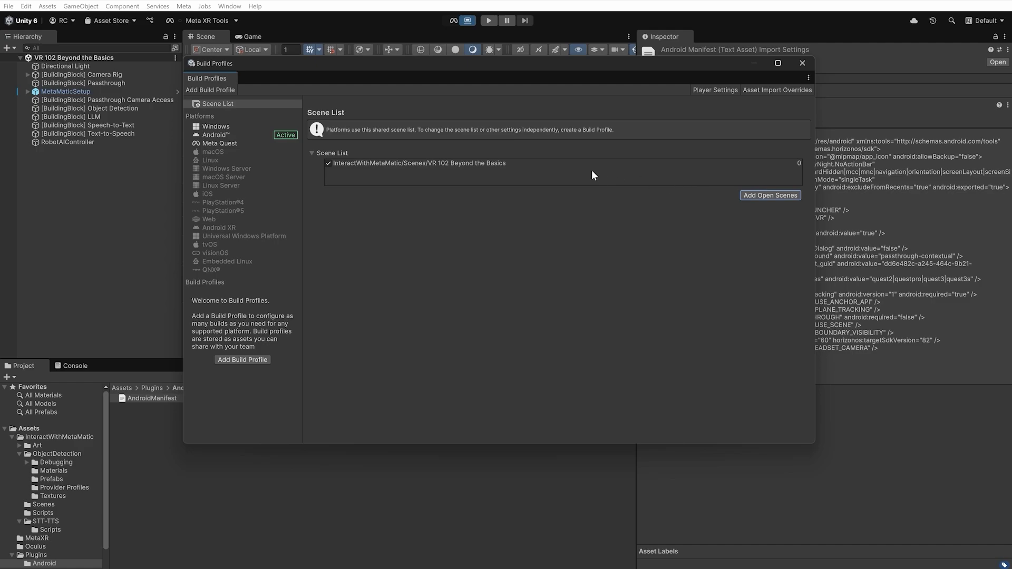